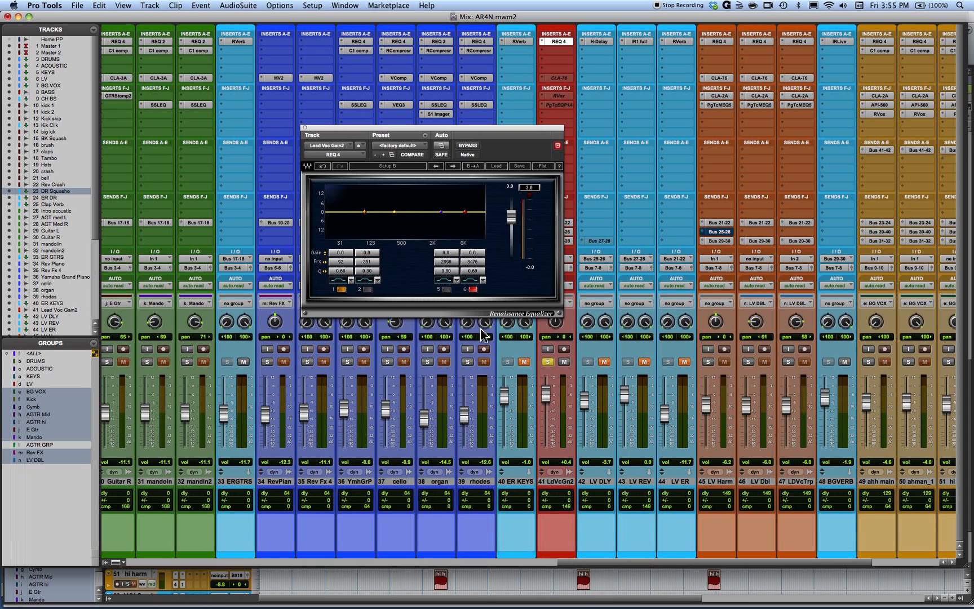
# Switch band 1 of the lead vocal's Renaissance EQ to a high-pass filter and set its Q to 1.41
pyautogui.moveTo(479, 133); pyautogui.dragTo(443, 156)
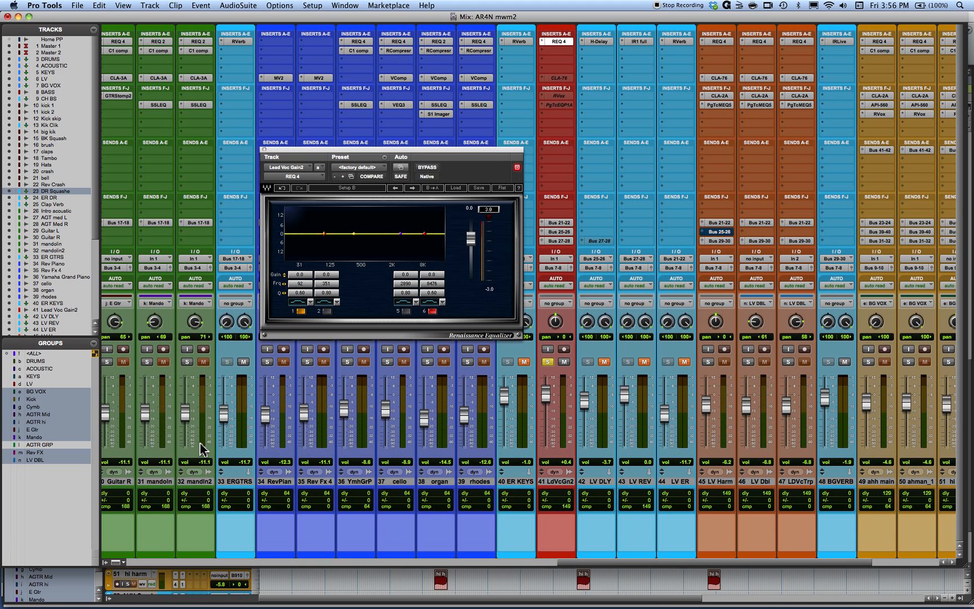
pyautogui.click(298, 303)
pyautogui.moveTo(300, 293); pyautogui.dragTo(337, 295)
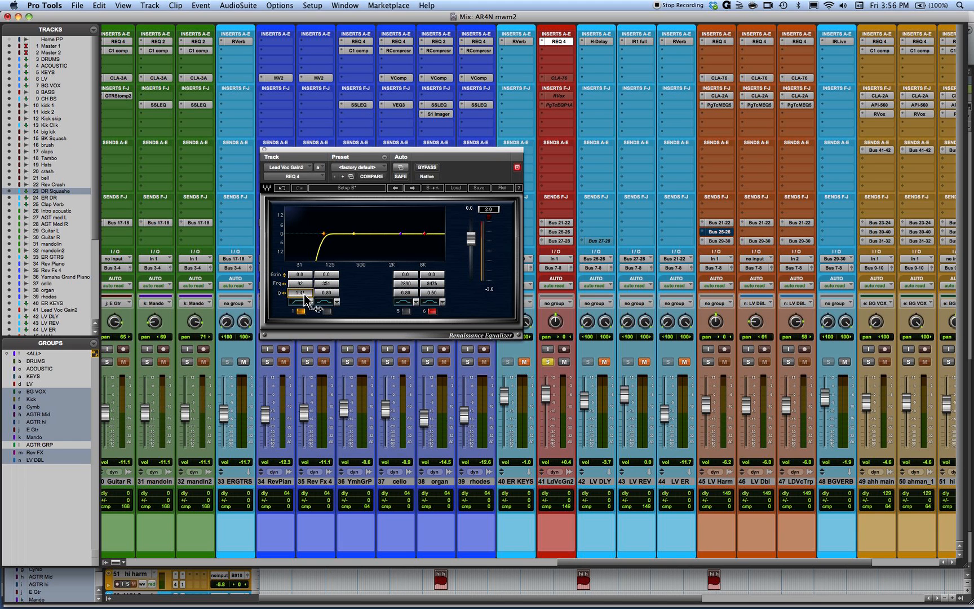
# During playback, sweep band 1's frequency from 42 to 101 Hz, settle on 70 Hz, and compare the filter off and on
pyautogui.moveTo(303, 287); pyautogui.dragTo(274, 284)
pyautogui.press('space')
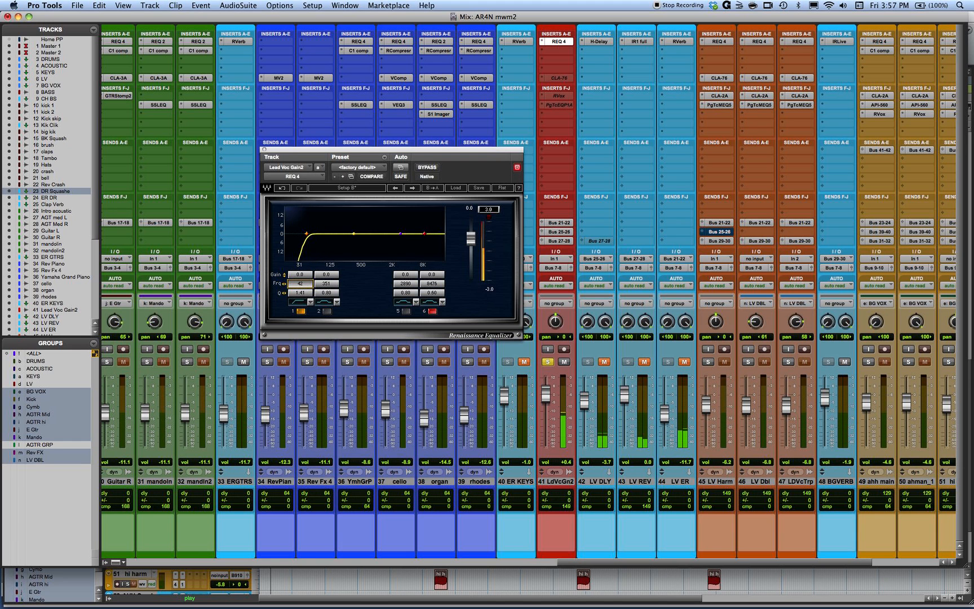
pyautogui.press('Right')
pyautogui.press('Right')
pyautogui.press('Right')
pyautogui.press('Right')
pyautogui.press('Right')
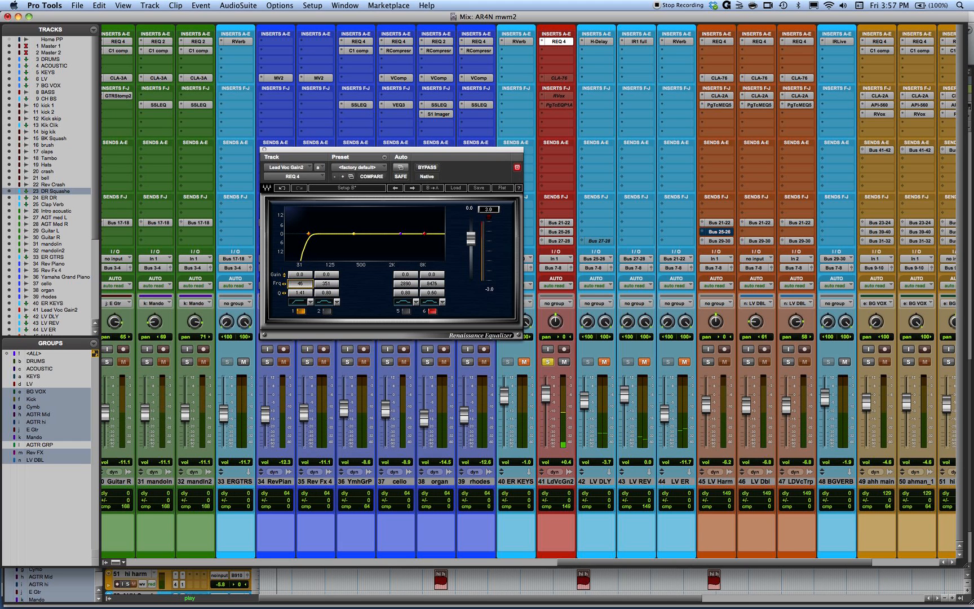
pyautogui.press('Right')
pyautogui.press('Right')
pyautogui.press('Right')
pyautogui.press('Right')
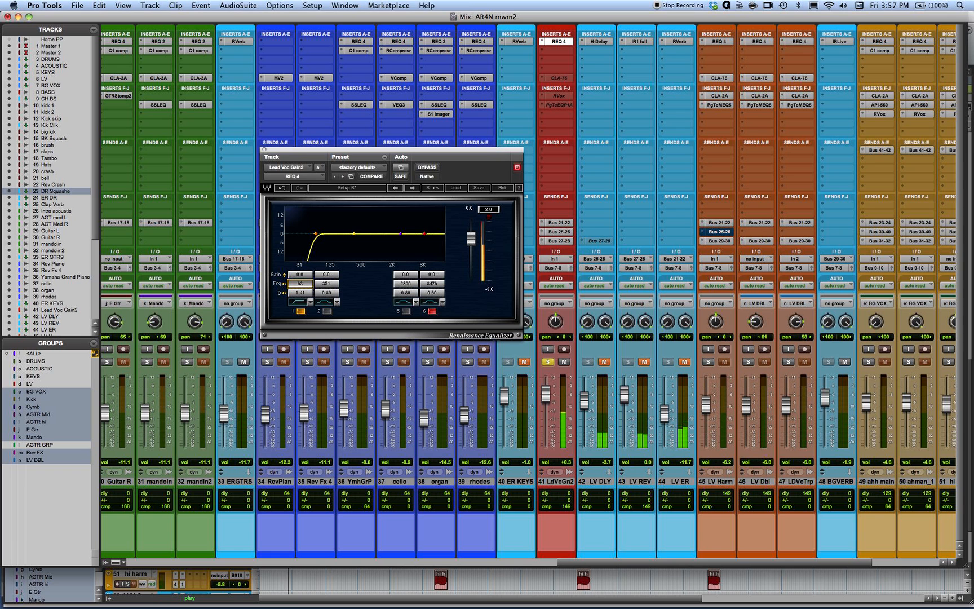
pyautogui.press('Right')
pyautogui.press('Right')
pyautogui.press('Right')
pyautogui.press('Right')
pyautogui.press('Right')
pyautogui.press('Right')
pyautogui.press('Right')
pyautogui.press('Right')
pyautogui.press('Right')
pyautogui.press('Right')
pyautogui.press('Right')
pyautogui.press('Right')
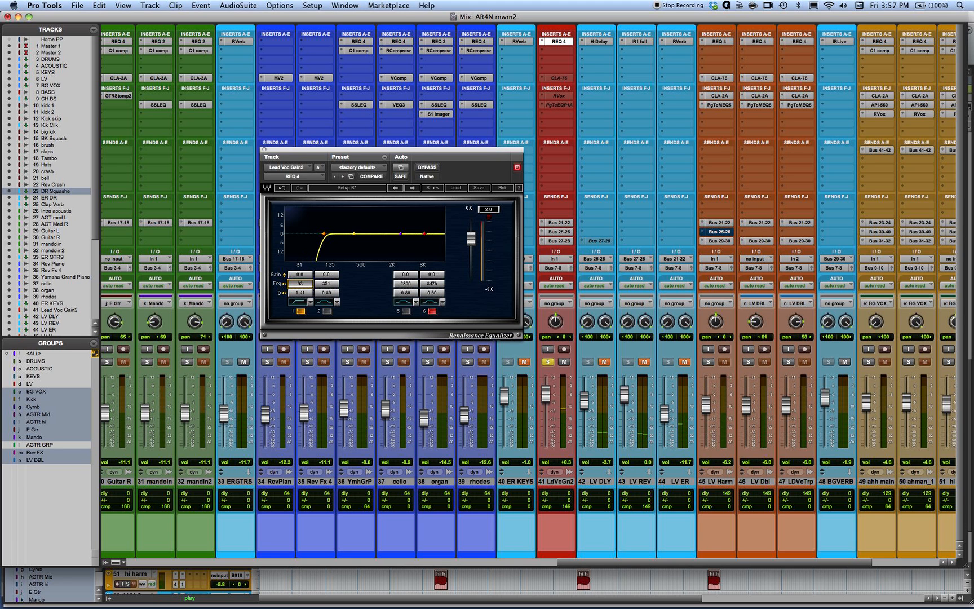
pyautogui.press('Right')
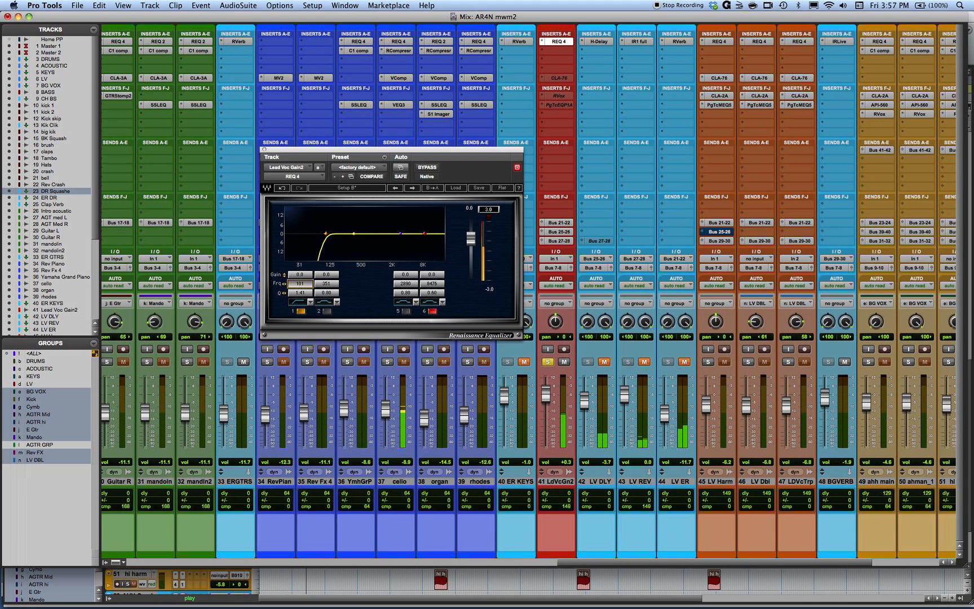
pyautogui.press('Left')
pyautogui.press('Left')
pyautogui.press('Left')
pyautogui.press('Left')
pyautogui.press('Left')
pyautogui.press('Left')
pyautogui.press('Left')
pyautogui.press('Left')
pyautogui.press('Left')
pyautogui.press('Left')
pyautogui.press('Left')
pyautogui.press('Left')
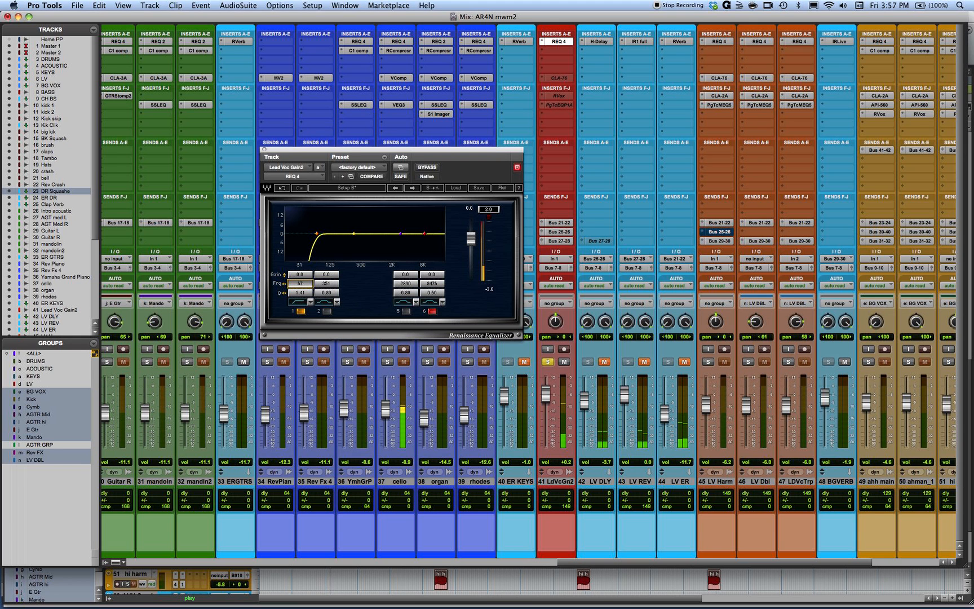
pyautogui.moveTo(302, 284)
pyautogui.mouseDown()
pyautogui.moveTo(310, 286)
pyautogui.moveTo(302, 283)
pyautogui.mouseUp()
pyautogui.click(300, 311)
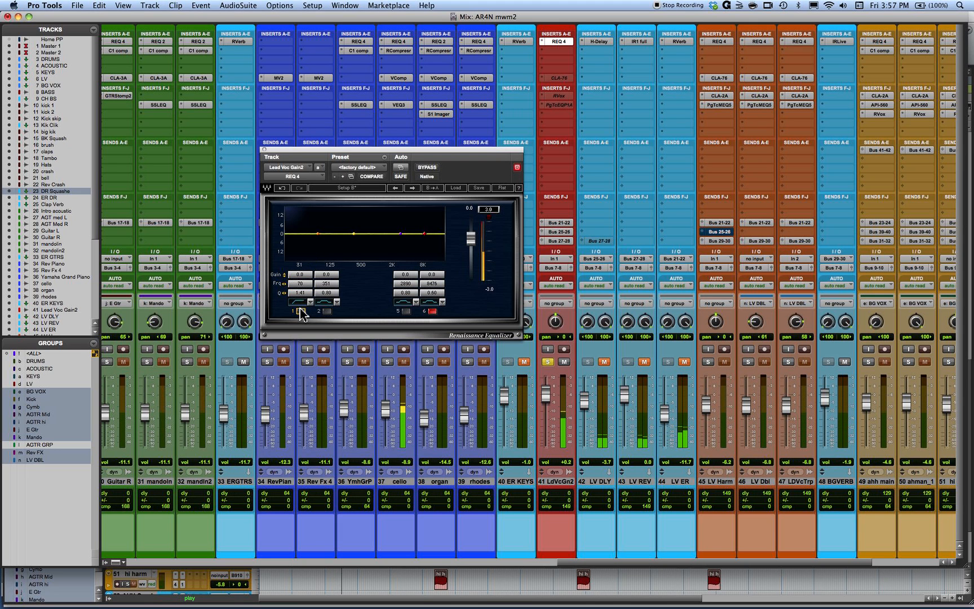
pyautogui.click(300, 310)
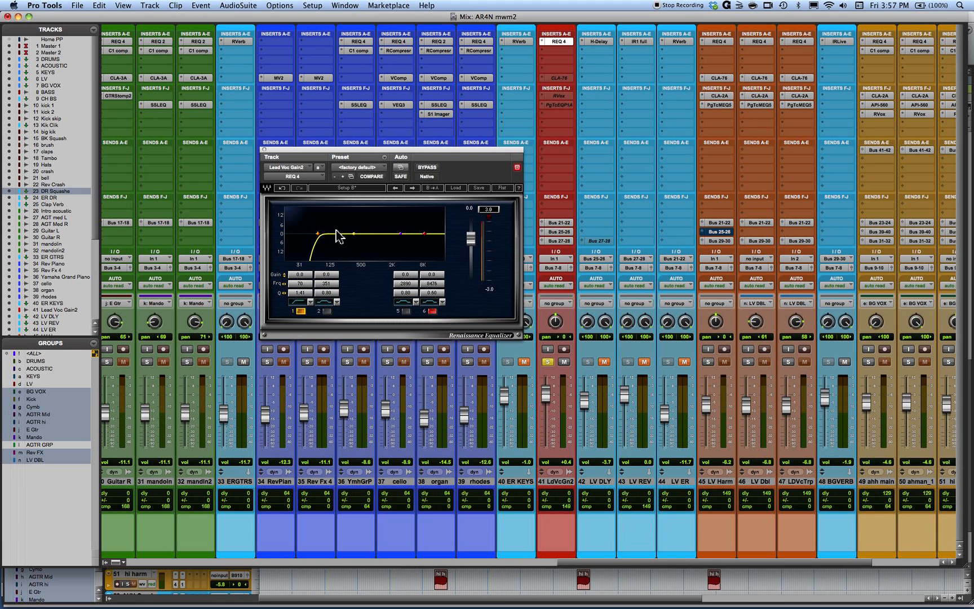
# Set band 1's Q to 0.71 during playback and compare it with the steeper 1.41 slope by undoing and redoing
pyautogui.press('space')
pyautogui.moveTo(301, 292); pyautogui.dragTo(257, 293)
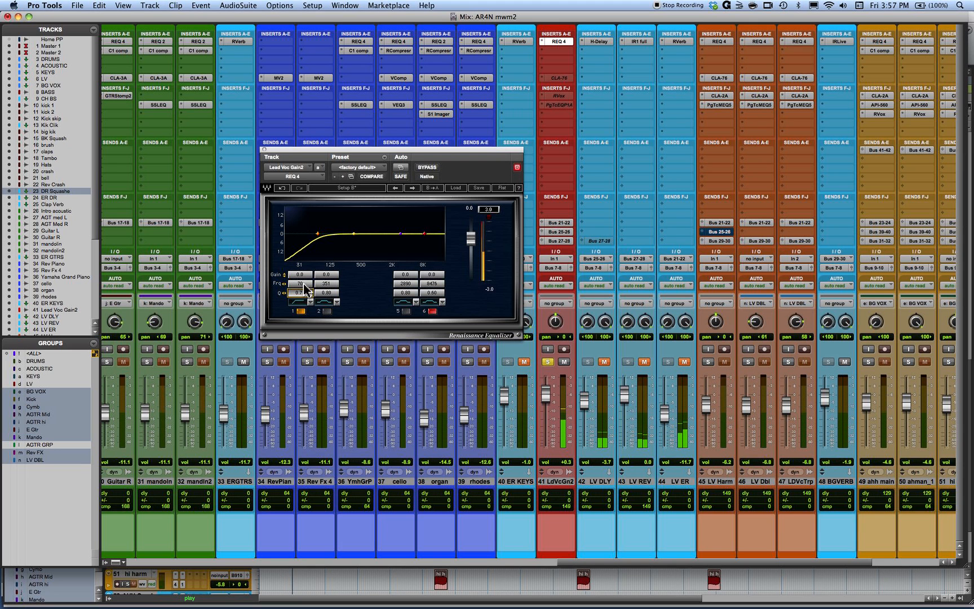
pyautogui.click(282, 189)
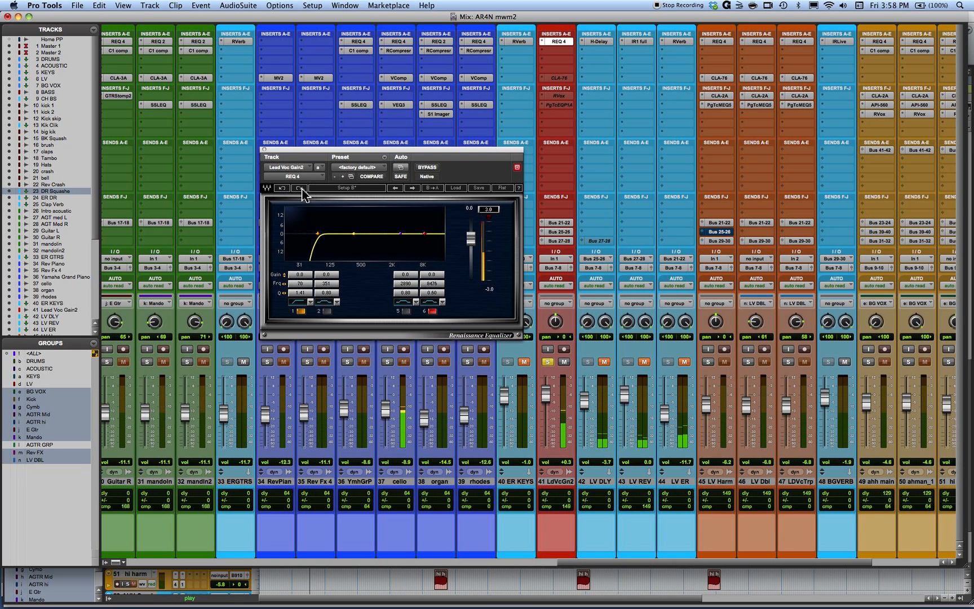
pyautogui.click(301, 189)
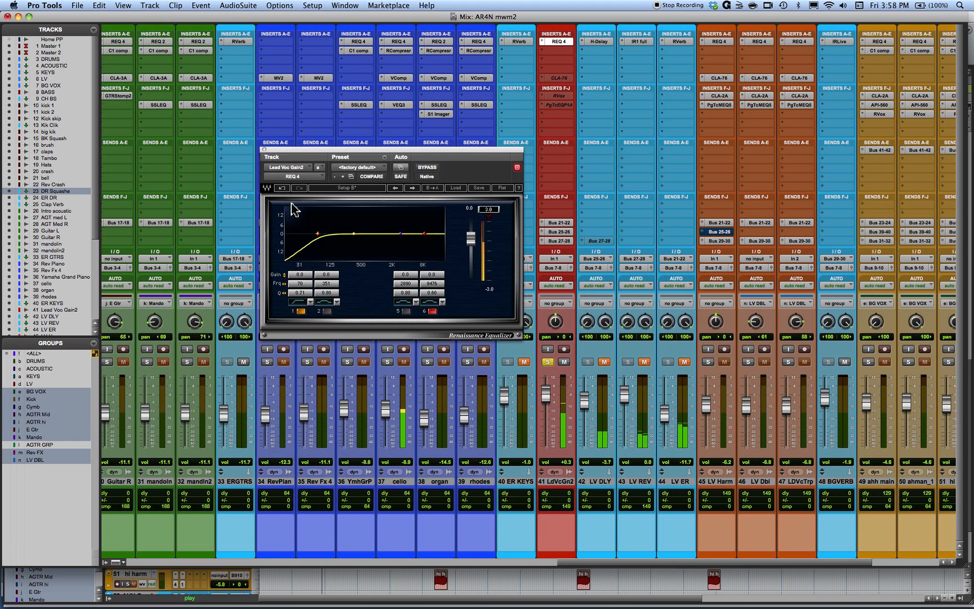
pyautogui.click(283, 188)
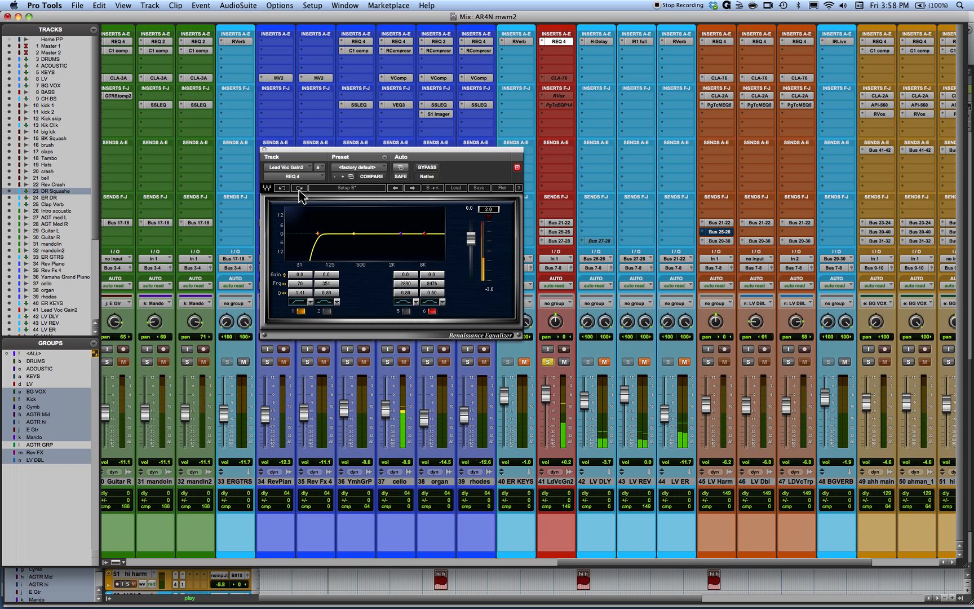
pyautogui.click(300, 188)
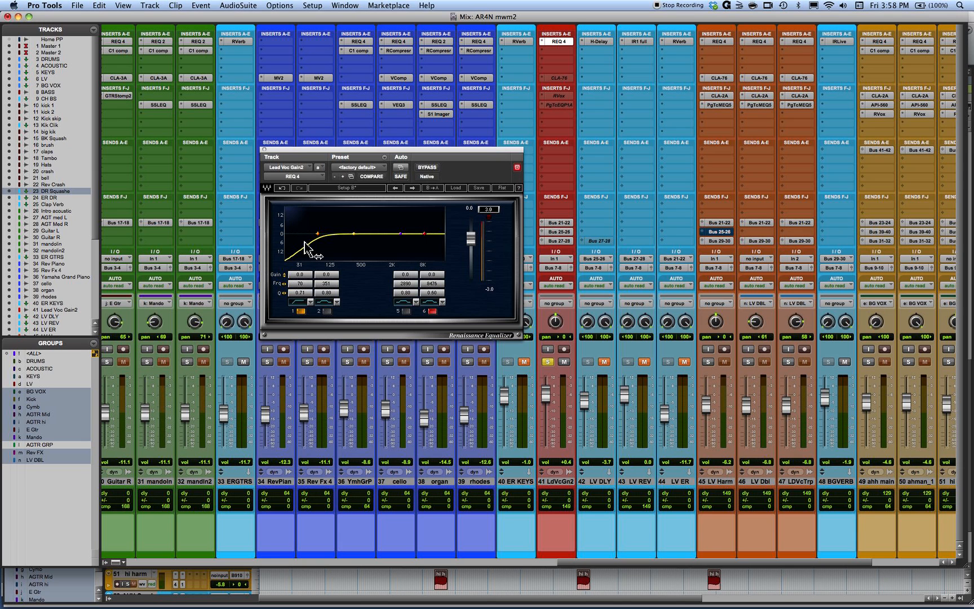
# Enable band 2 as a low shelf with a gain of -3.3 dB at 406 Hz, trying a steeper Q of 1.41
pyautogui.click(326, 311)
pyautogui.moveTo(330, 275); pyautogui.dragTo(331, 292)
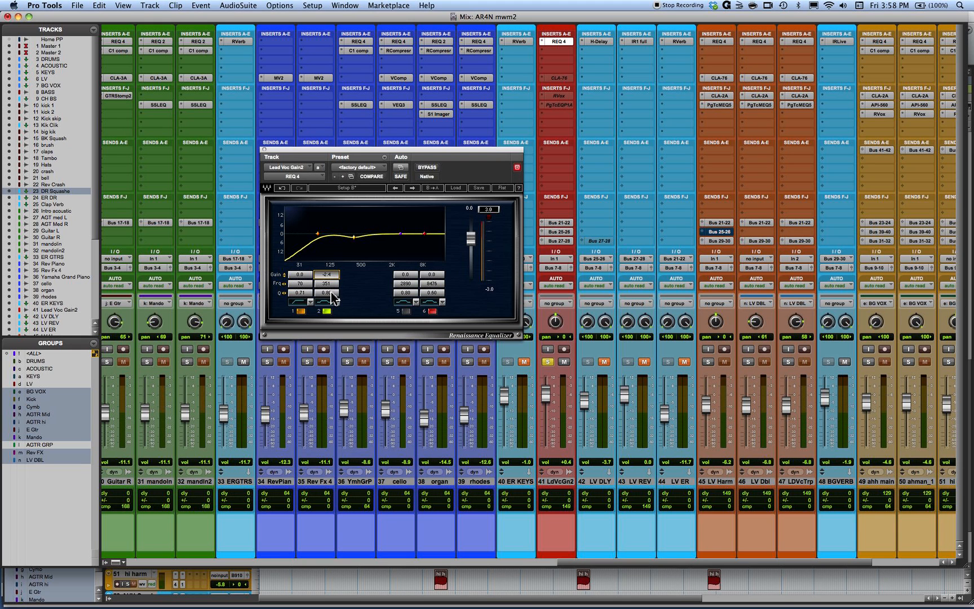
pyautogui.click(330, 302)
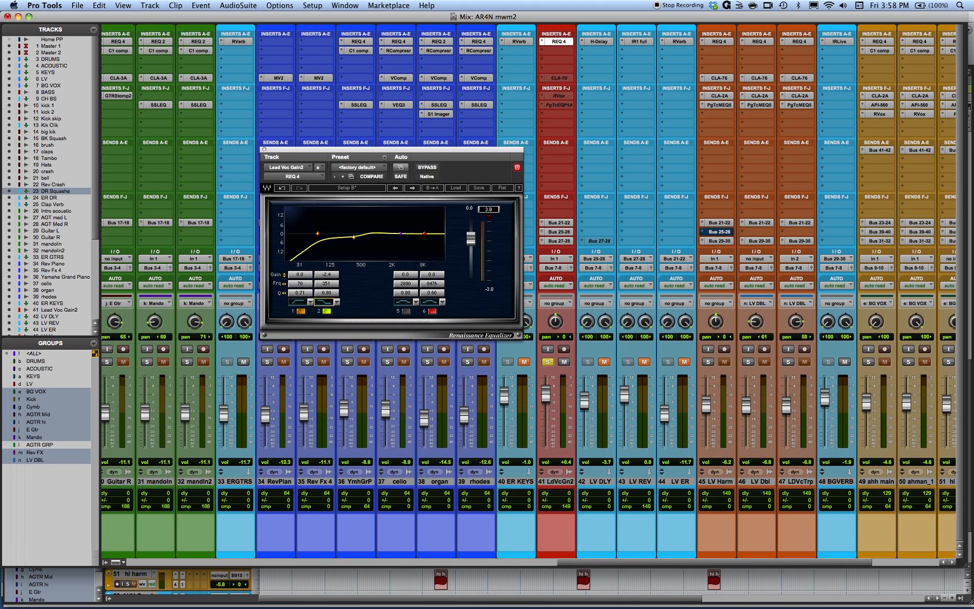
pyautogui.moveTo(328, 274); pyautogui.dragTo(377, 290)
pyautogui.click(327, 292)
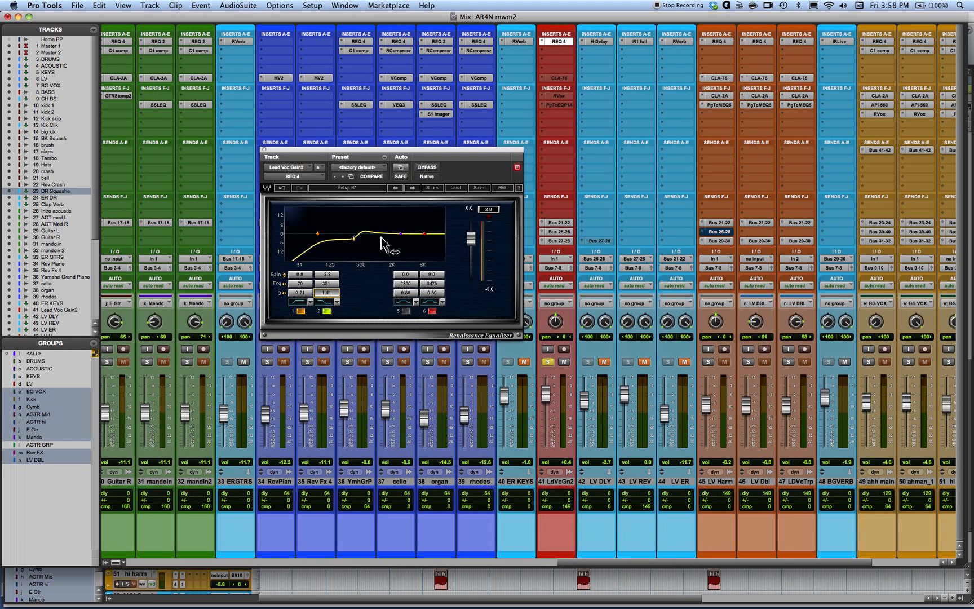
pyautogui.moveTo(332, 292)
pyautogui.mouseDown()
pyautogui.moveTo(289, 288)
pyautogui.moveTo(337, 293)
pyautogui.moveTo(322, 285)
pyautogui.moveTo(331, 287)
pyautogui.mouseUp()
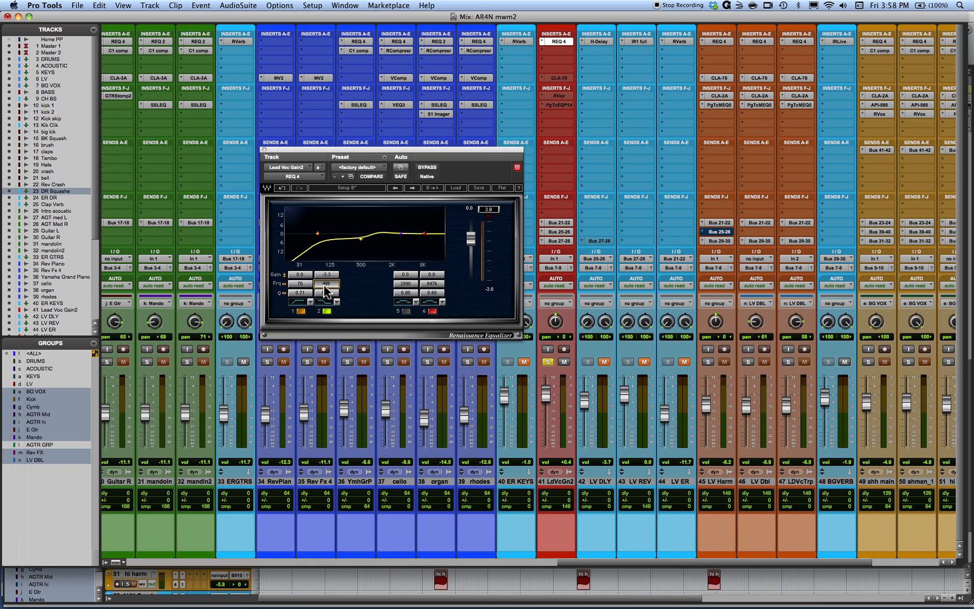
# Compare the EQ curve with band 1's high-pass filter off and on
pyautogui.click(301, 311)
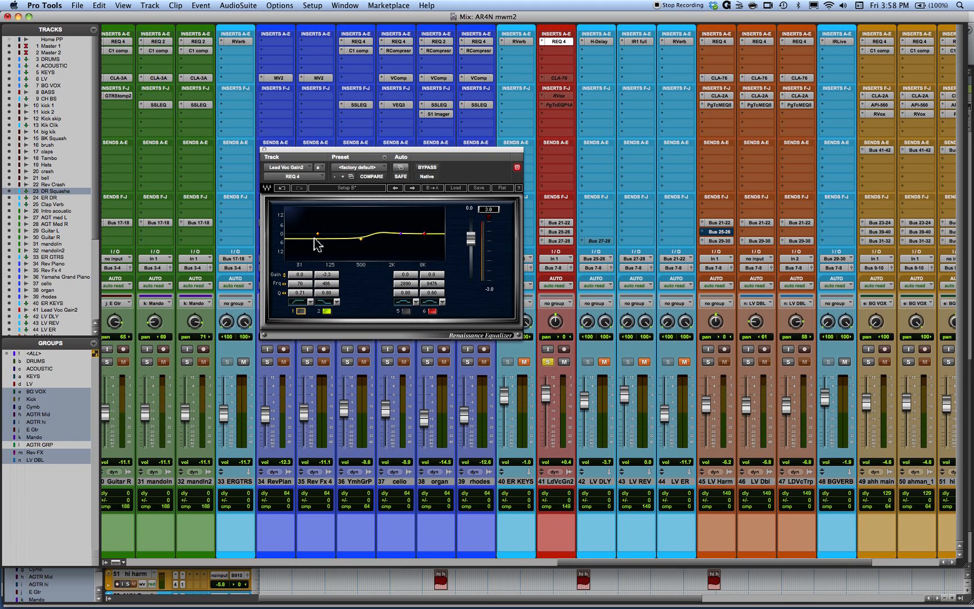
pyautogui.click(302, 311)
pyautogui.click(302, 311)
pyautogui.click(302, 313)
# Play the vocal and sweep band 2's shelf frequency down to 36 Hz, then up to 409 Hz
pyautogui.press('space')
pyautogui.moveTo(327, 283); pyautogui.dragTo(268, 284)
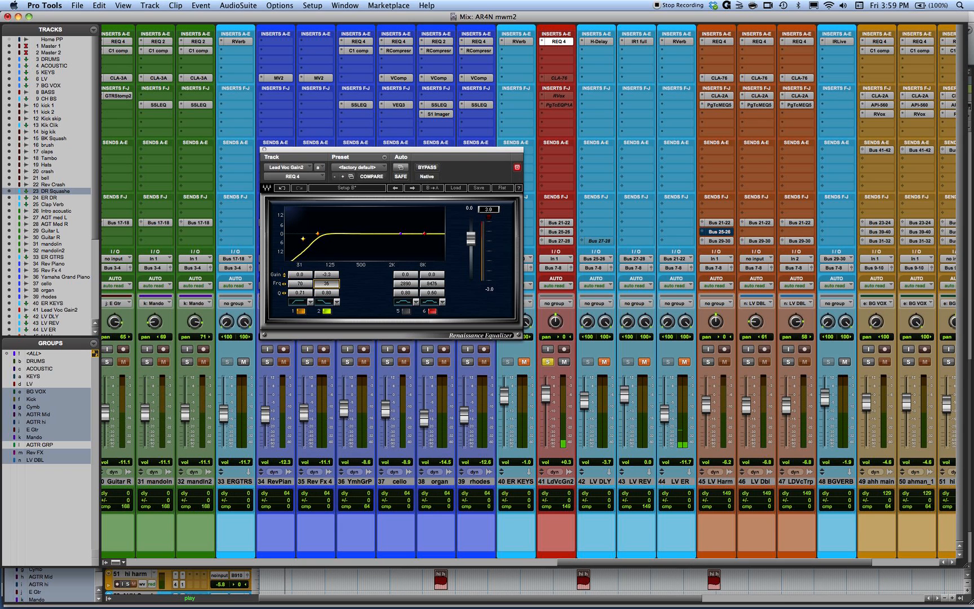
pyautogui.moveTo(326, 283)
pyautogui.mouseDown()
pyautogui.moveTo(387, 284)
pyautogui.moveTo(350, 286)
pyautogui.mouseUp()
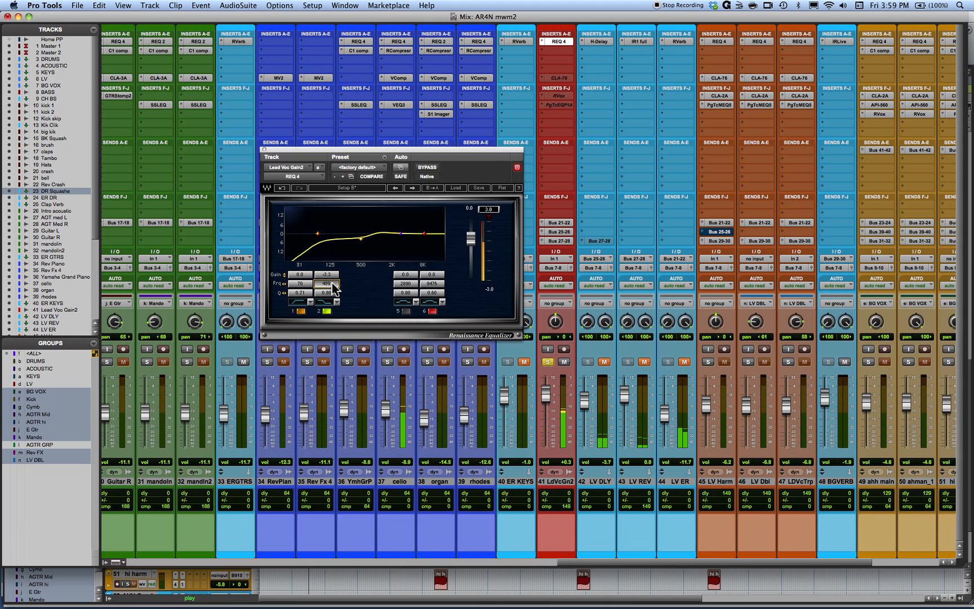
# Set band 2's gain to -2.7 dB and compare the vocal with the low shelf off and on
pyautogui.click(327, 312)
pyautogui.moveTo(327, 275); pyautogui.dragTo(333, 268)
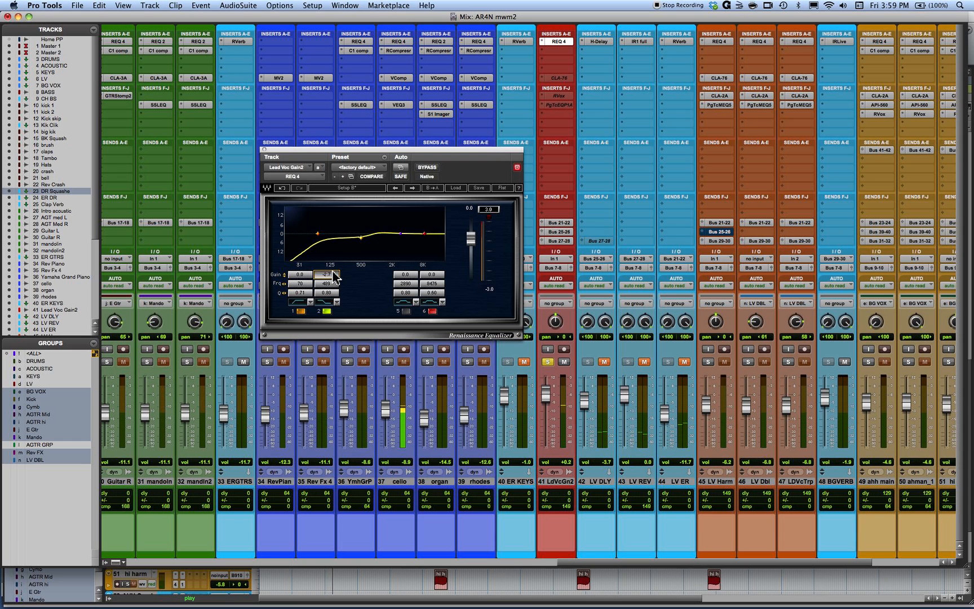
pyautogui.click(326, 311)
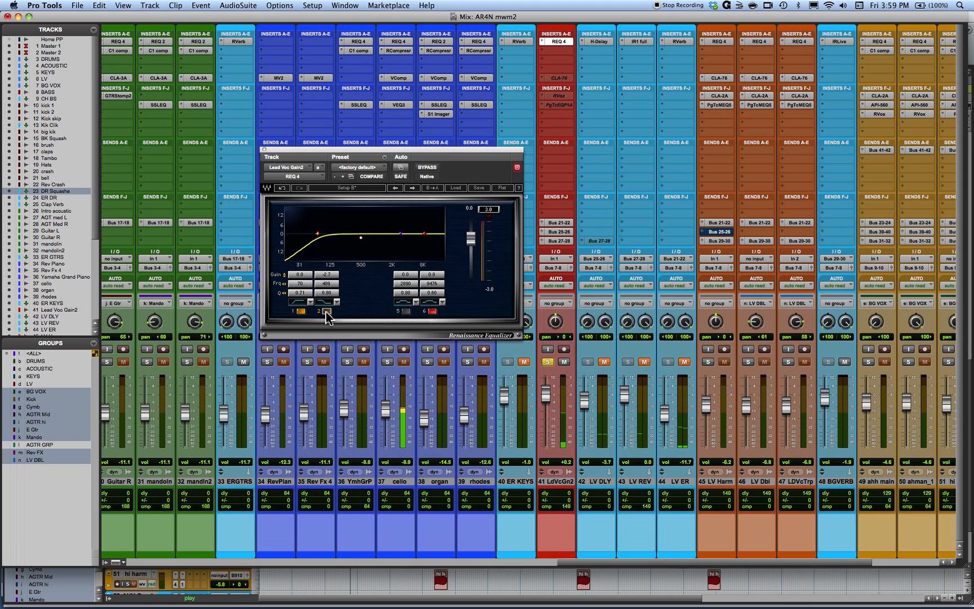
pyautogui.click(326, 311)
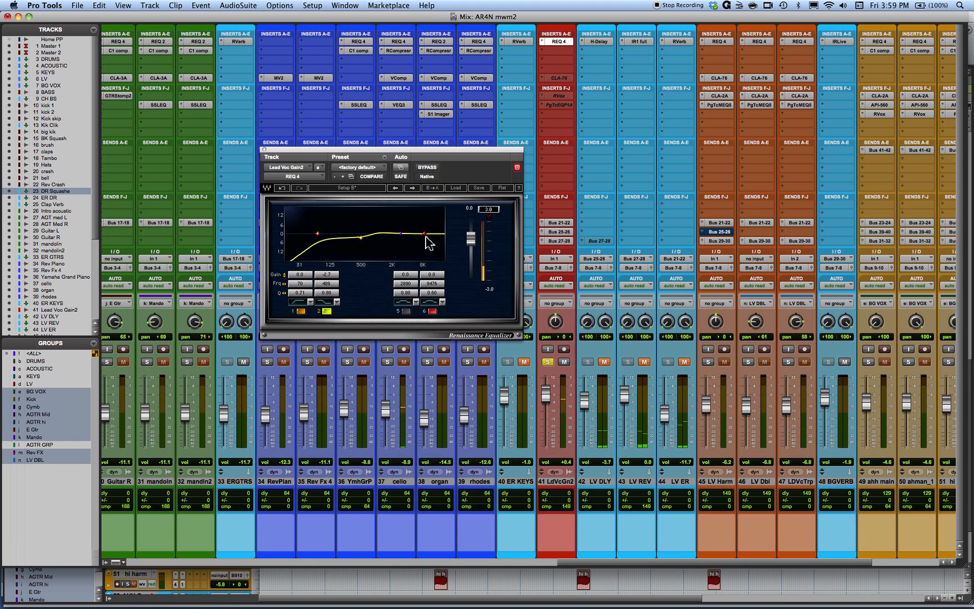
# Raise band 2's low-shelf frequency to 667 Hz while playing the vocal
pyautogui.press('space')
pyautogui.click(329, 284)
pyautogui.moveTo(330, 283); pyautogui.dragTo(348, 282)
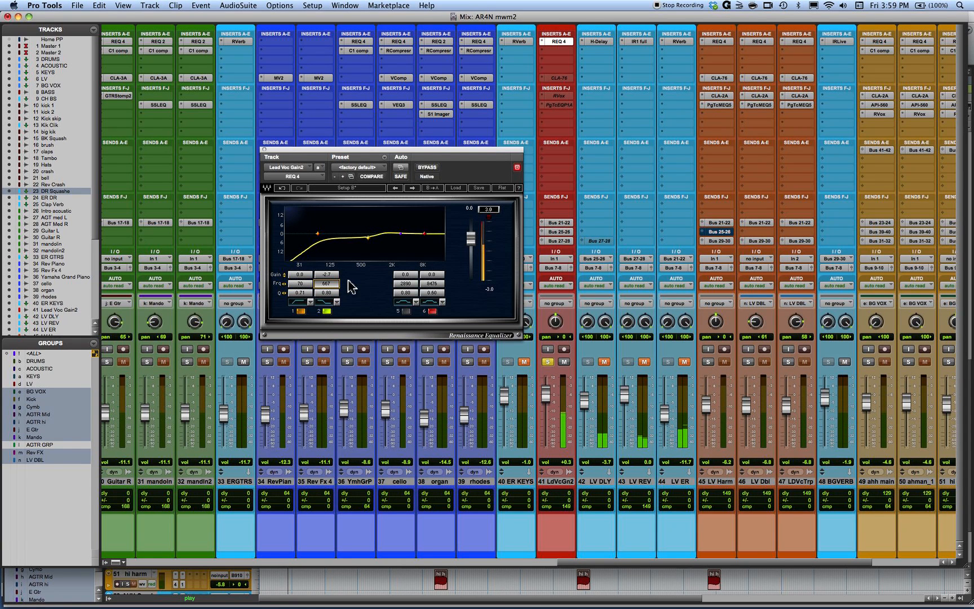
pyautogui.press('space')
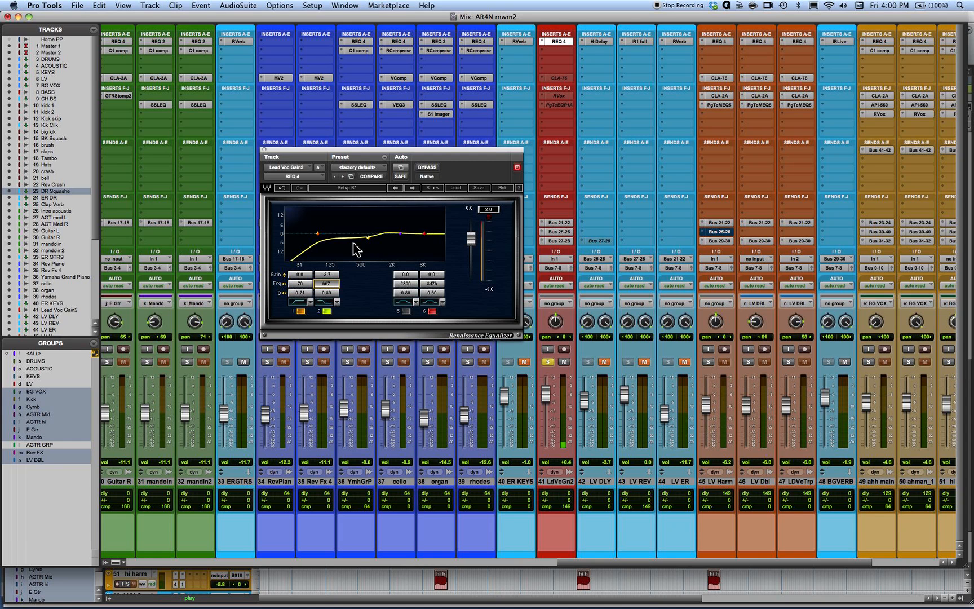
# Compare the 409 Hz and 667 Hz shelf frequencies by undoing and redoing the last frequency change
pyautogui.press('space')
pyautogui.click(281, 189)
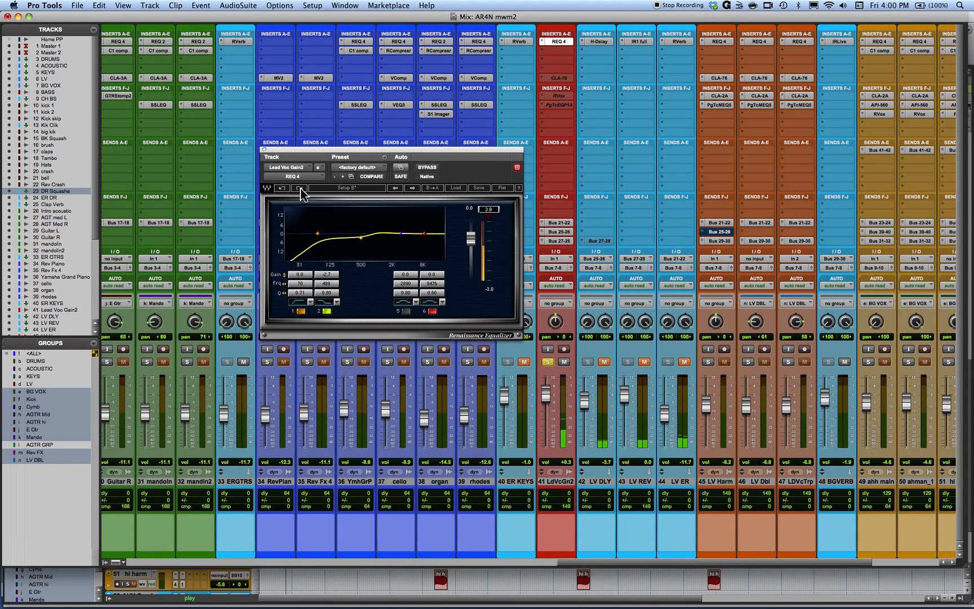
pyautogui.click(301, 189)
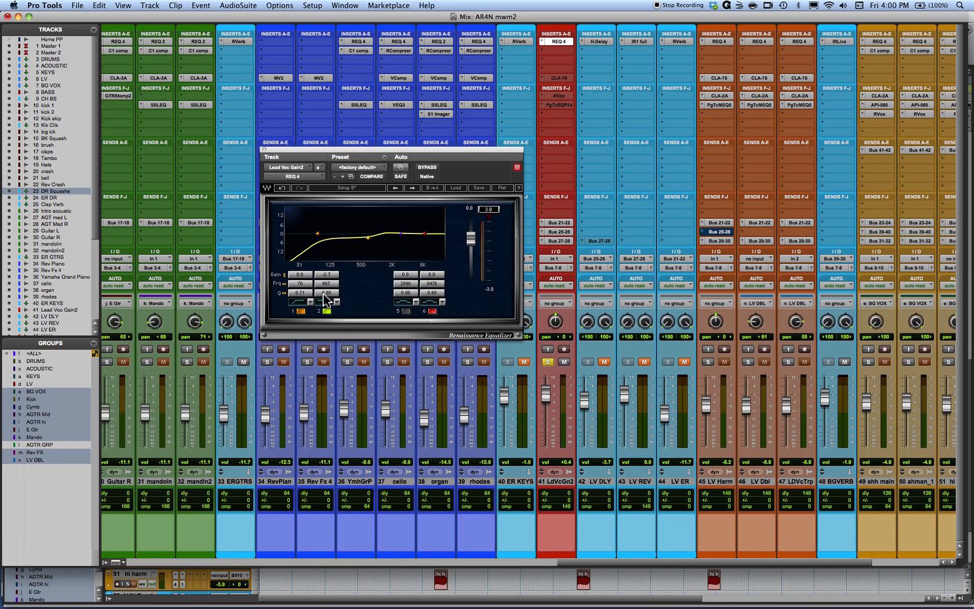
# During playback, alternate band 2's Q between 0.71 and 1.41, leaving it at 1.41
pyautogui.press('space')
pyautogui.moveTo(327, 293); pyautogui.dragTo(441, 293)
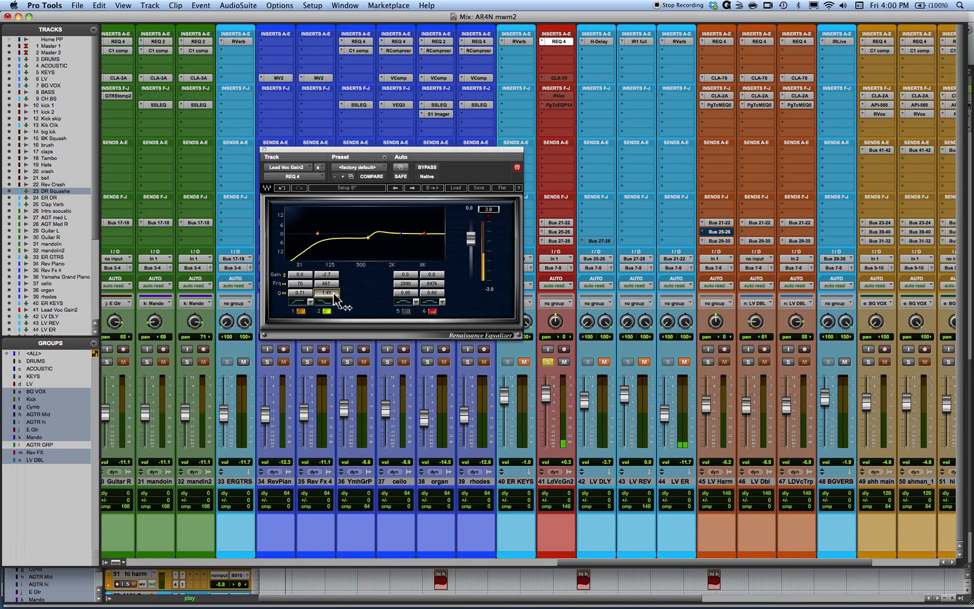
pyautogui.moveTo(333, 293); pyautogui.dragTo(241, 279)
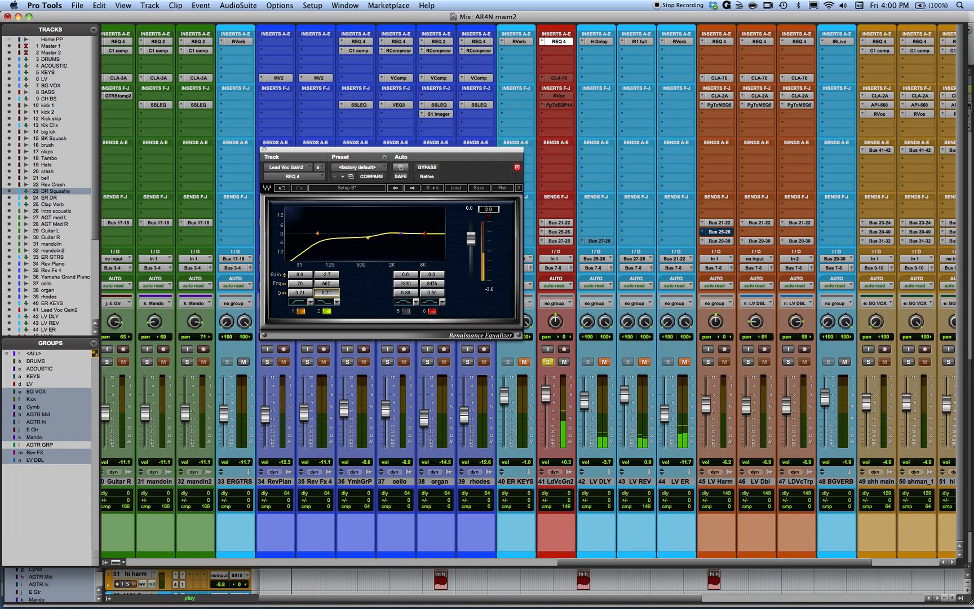
pyautogui.moveTo(324, 294); pyautogui.dragTo(434, 288)
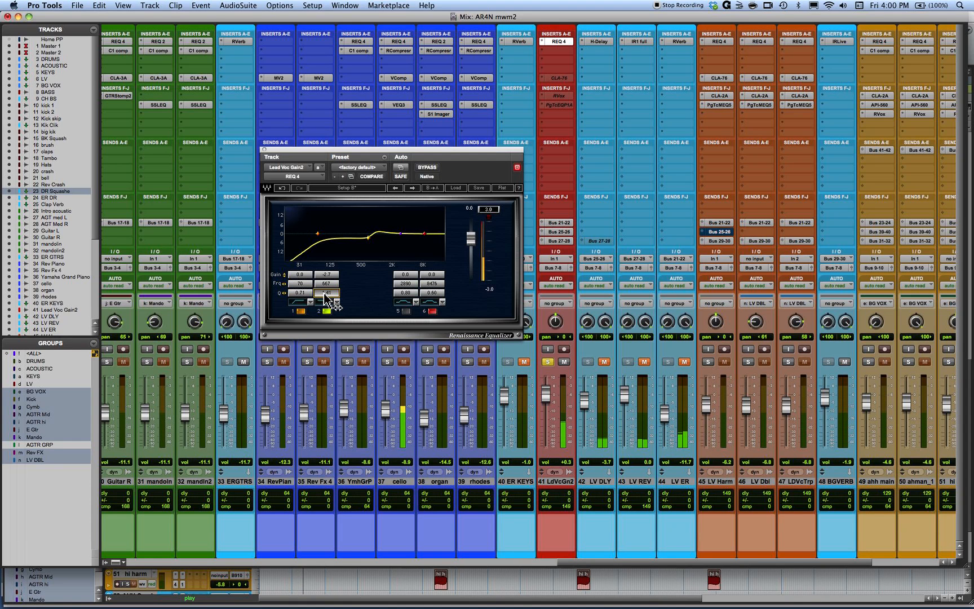
pyautogui.moveTo(323, 292); pyautogui.dragTo(261, 291)
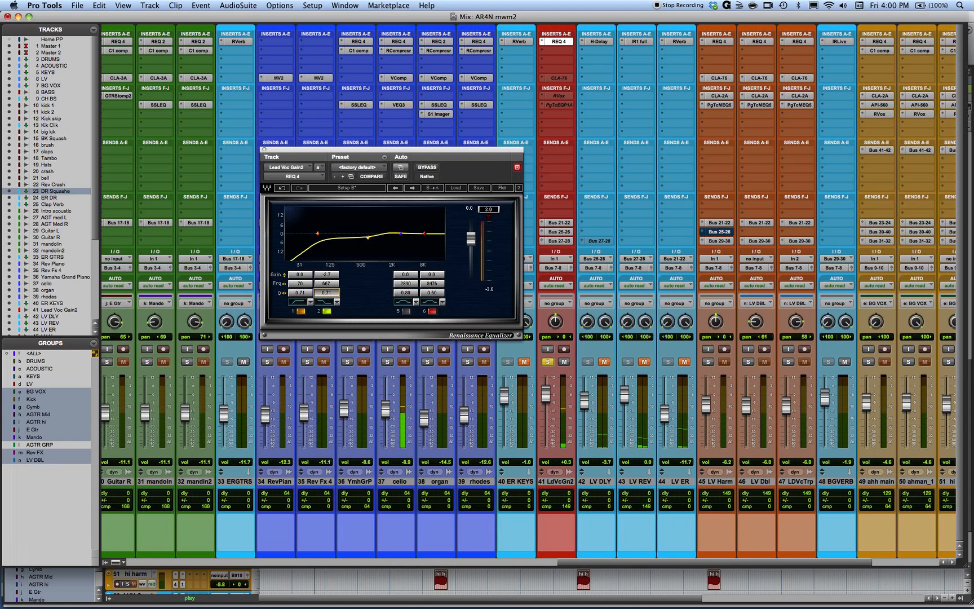
pyautogui.moveTo(324, 291); pyautogui.dragTo(442, 284)
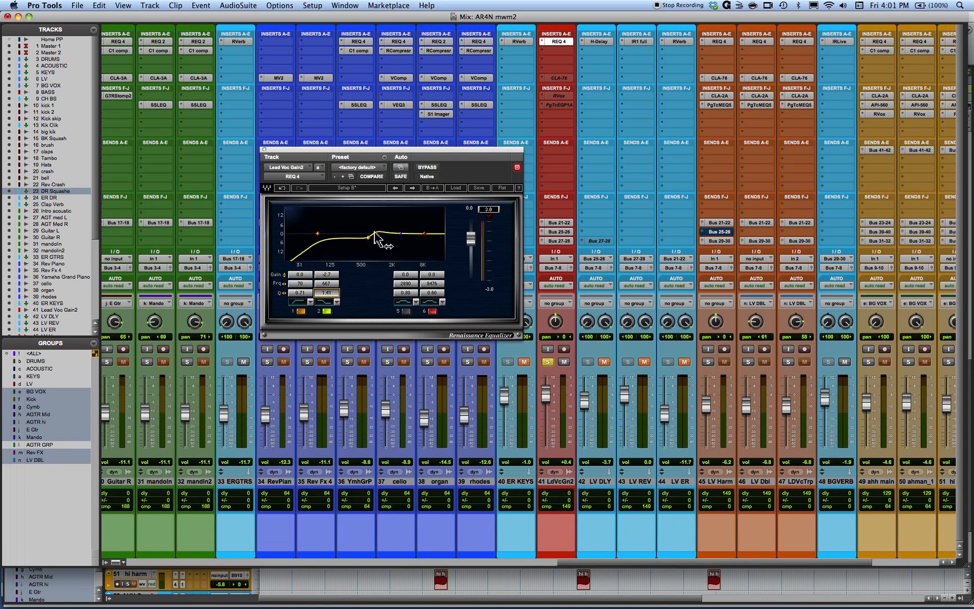
# Enable band 5 as a high shelf with a gain of 1.4 dB at 1445 Hz
pyautogui.click(407, 304)
pyautogui.click(405, 311)
pyautogui.moveTo(407, 274); pyautogui.dragTo(392, 284)
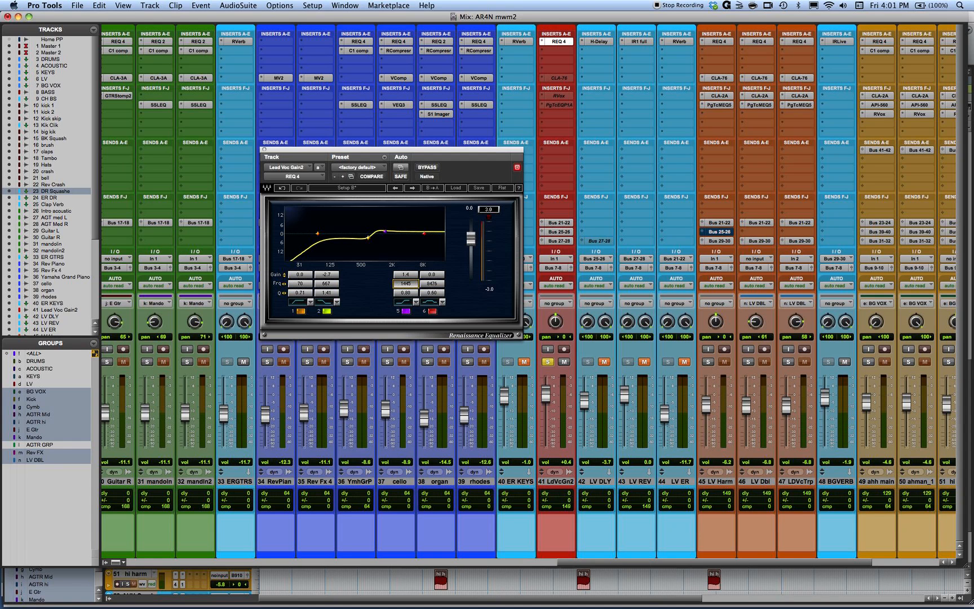
# Raise band 5's high-shelf gain to 2.7 dB and compare the vocal with that band off and on during playback
pyautogui.moveTo(406, 275); pyautogui.dragTo(410, 265)
pyautogui.press('space')
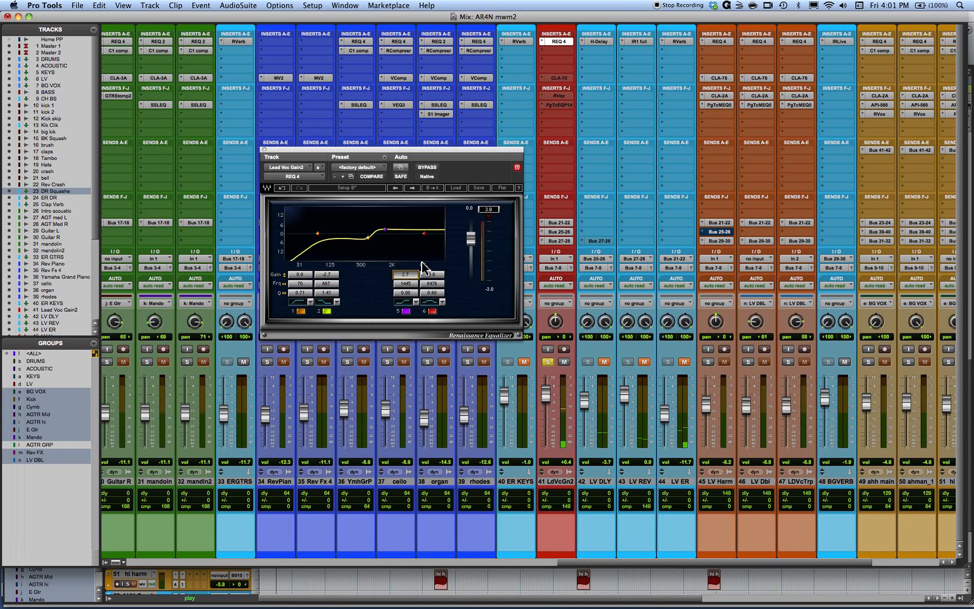
pyautogui.click(405, 310)
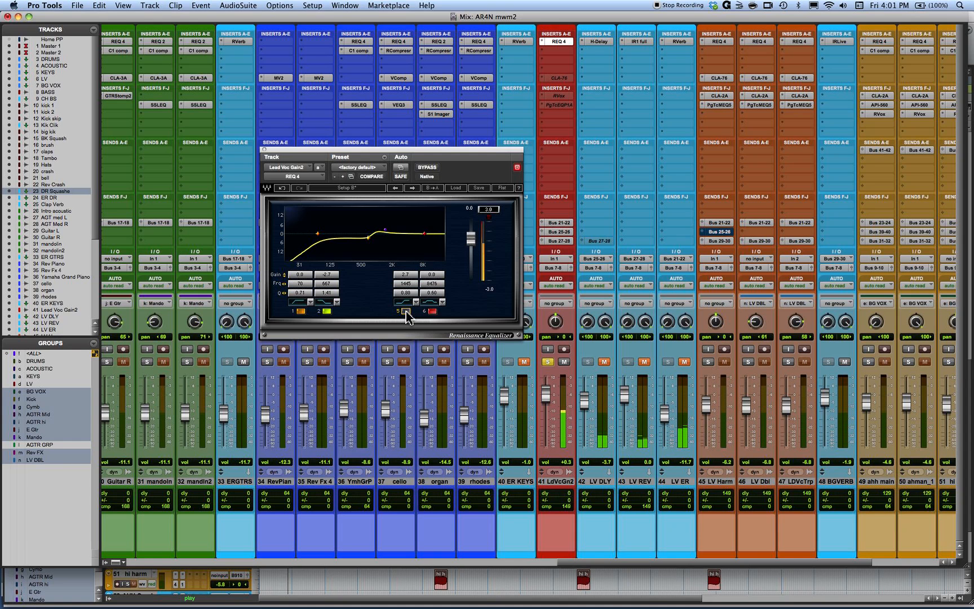
pyautogui.click(405, 310)
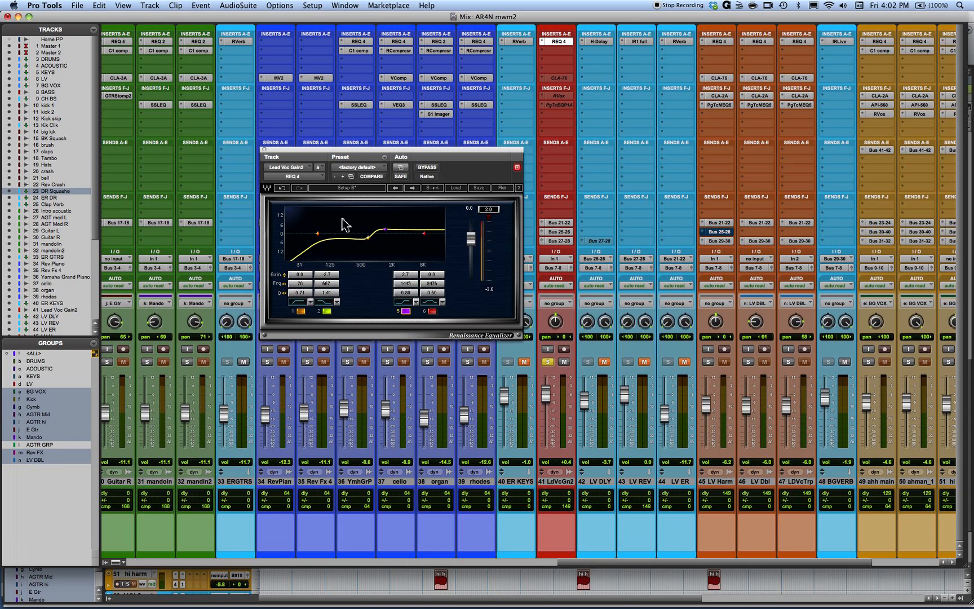
# Shift bands 2 and 5 together to 936 Hz and 2029 Hz during playback, and compare by undoing and redoing the shift
pyautogui.moveTo(346, 221); pyautogui.dragTo(396, 251)
pyautogui.press('space')
pyautogui.moveTo(385, 229)
pyautogui.mouseDown()
pyautogui.moveTo(355, 229)
pyautogui.moveTo(394, 229)
pyautogui.mouseUp()
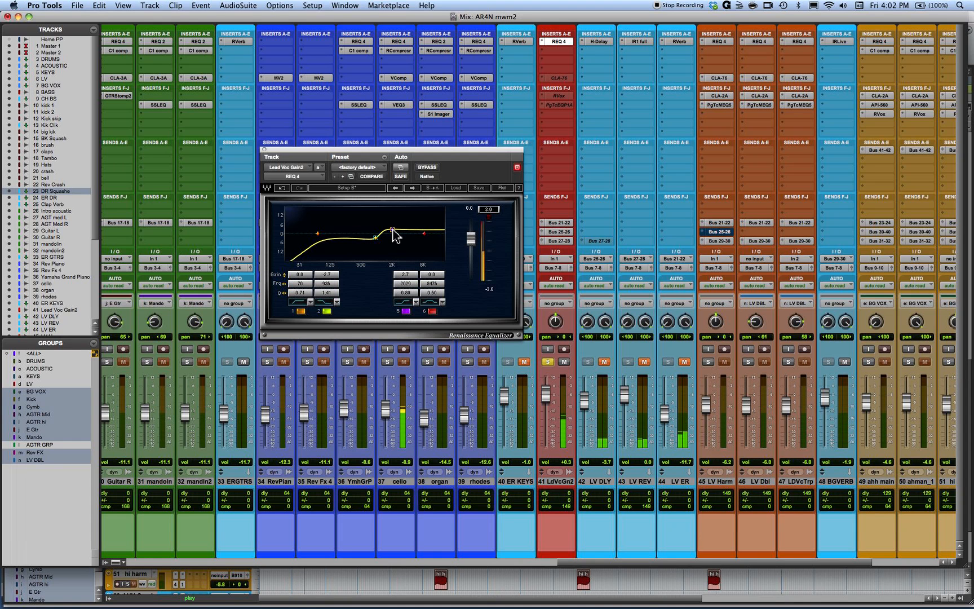
pyautogui.click(281, 187)
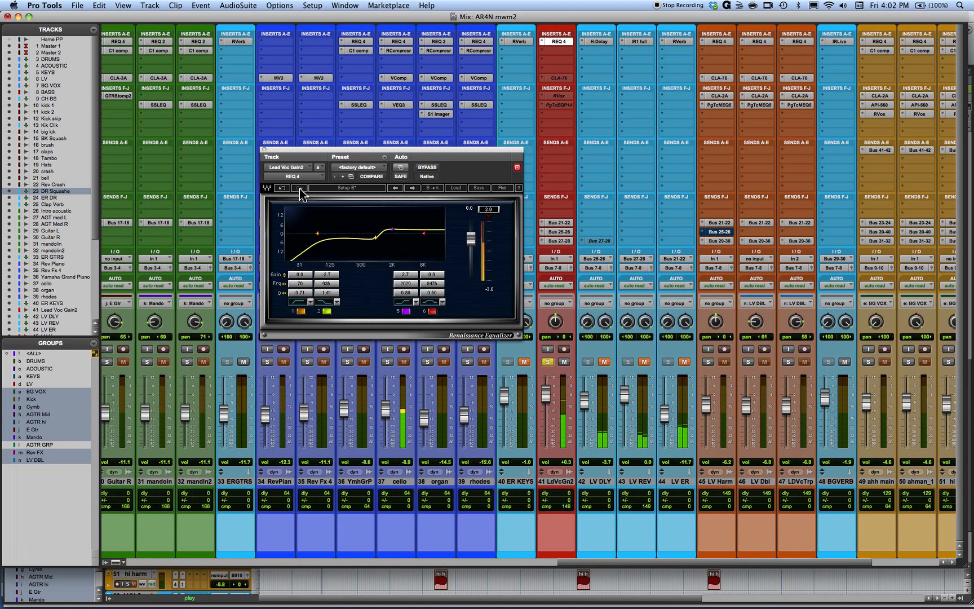
pyautogui.click(301, 191)
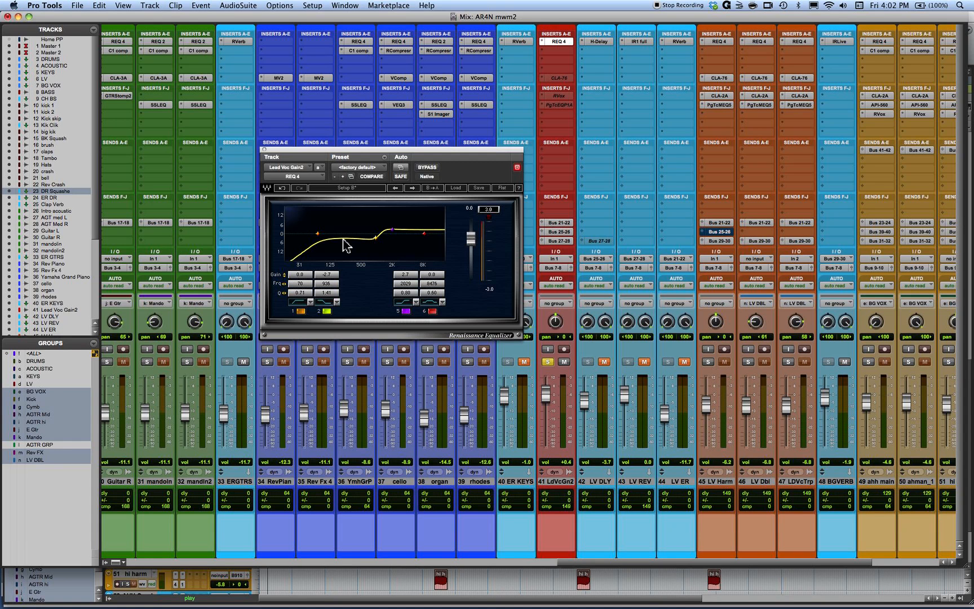
# Compare the vocal with the equalizer bypassed and active during playback, and switch to Microsoft PowerPoint
pyautogui.click(428, 167)
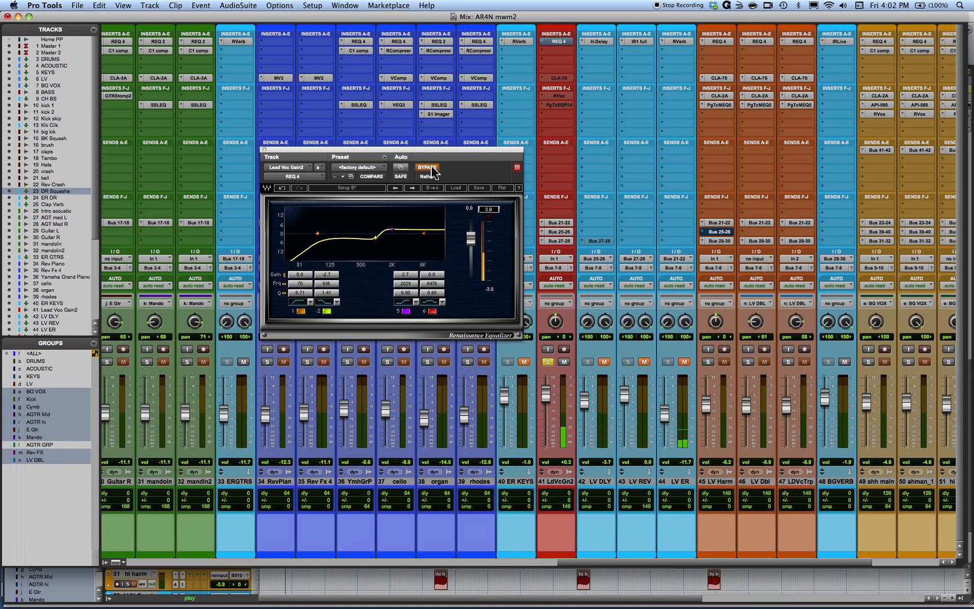
pyautogui.click(428, 168)
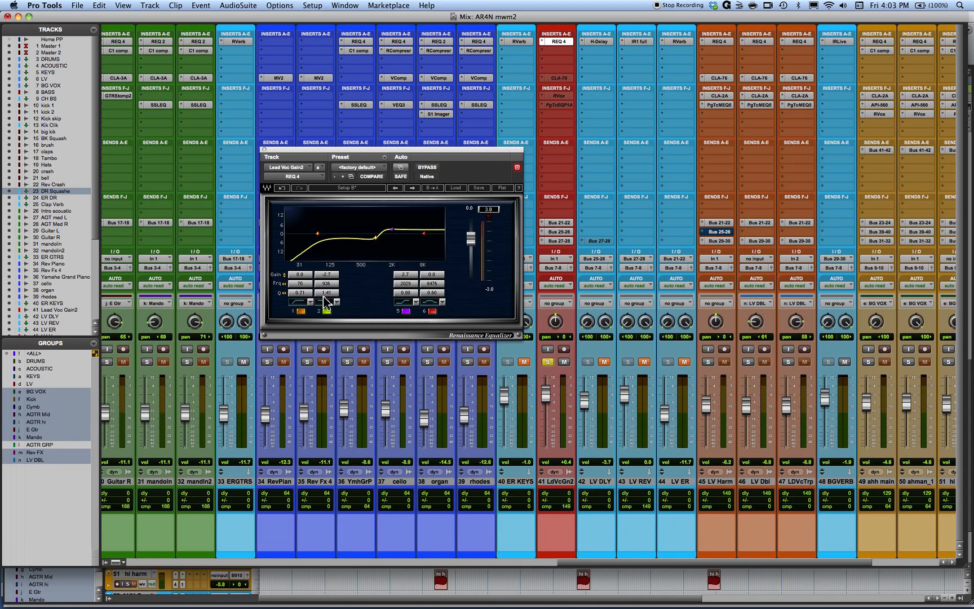
pyautogui.press('super+Tab')
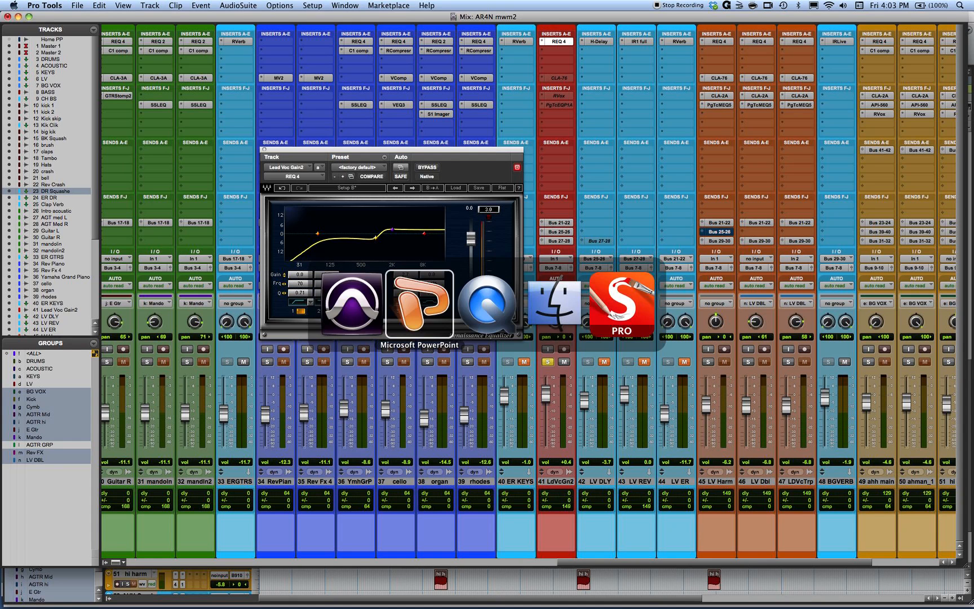